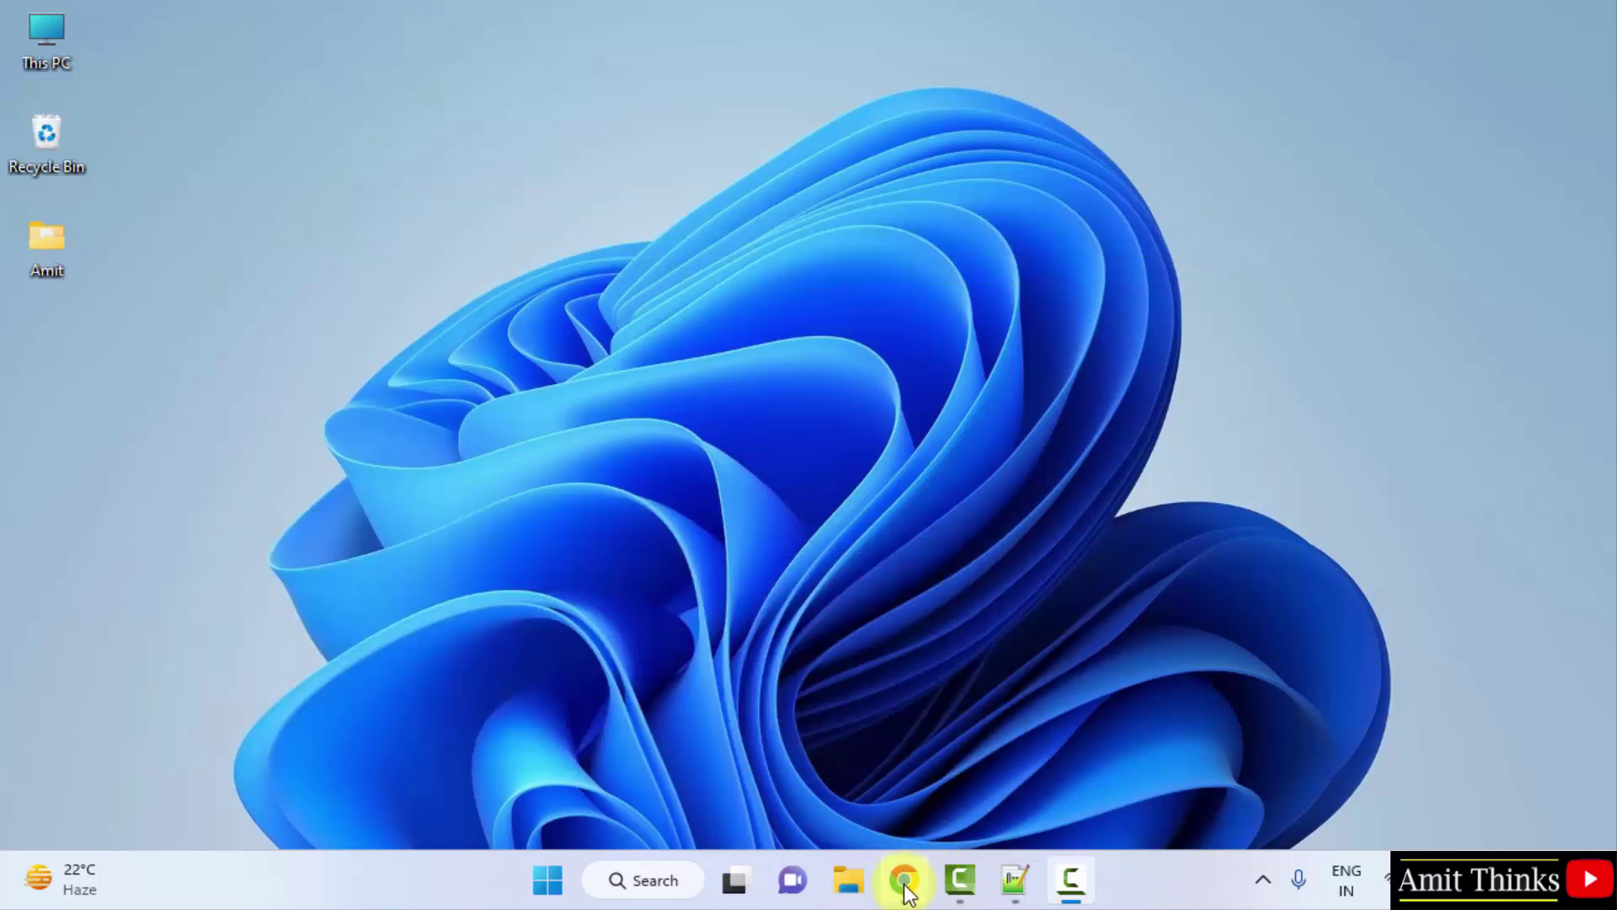
- Open Chrome and search Google for 'microsoft apps', fixing a typo first
{"action": "left_click", "coordinate": [904, 880]}
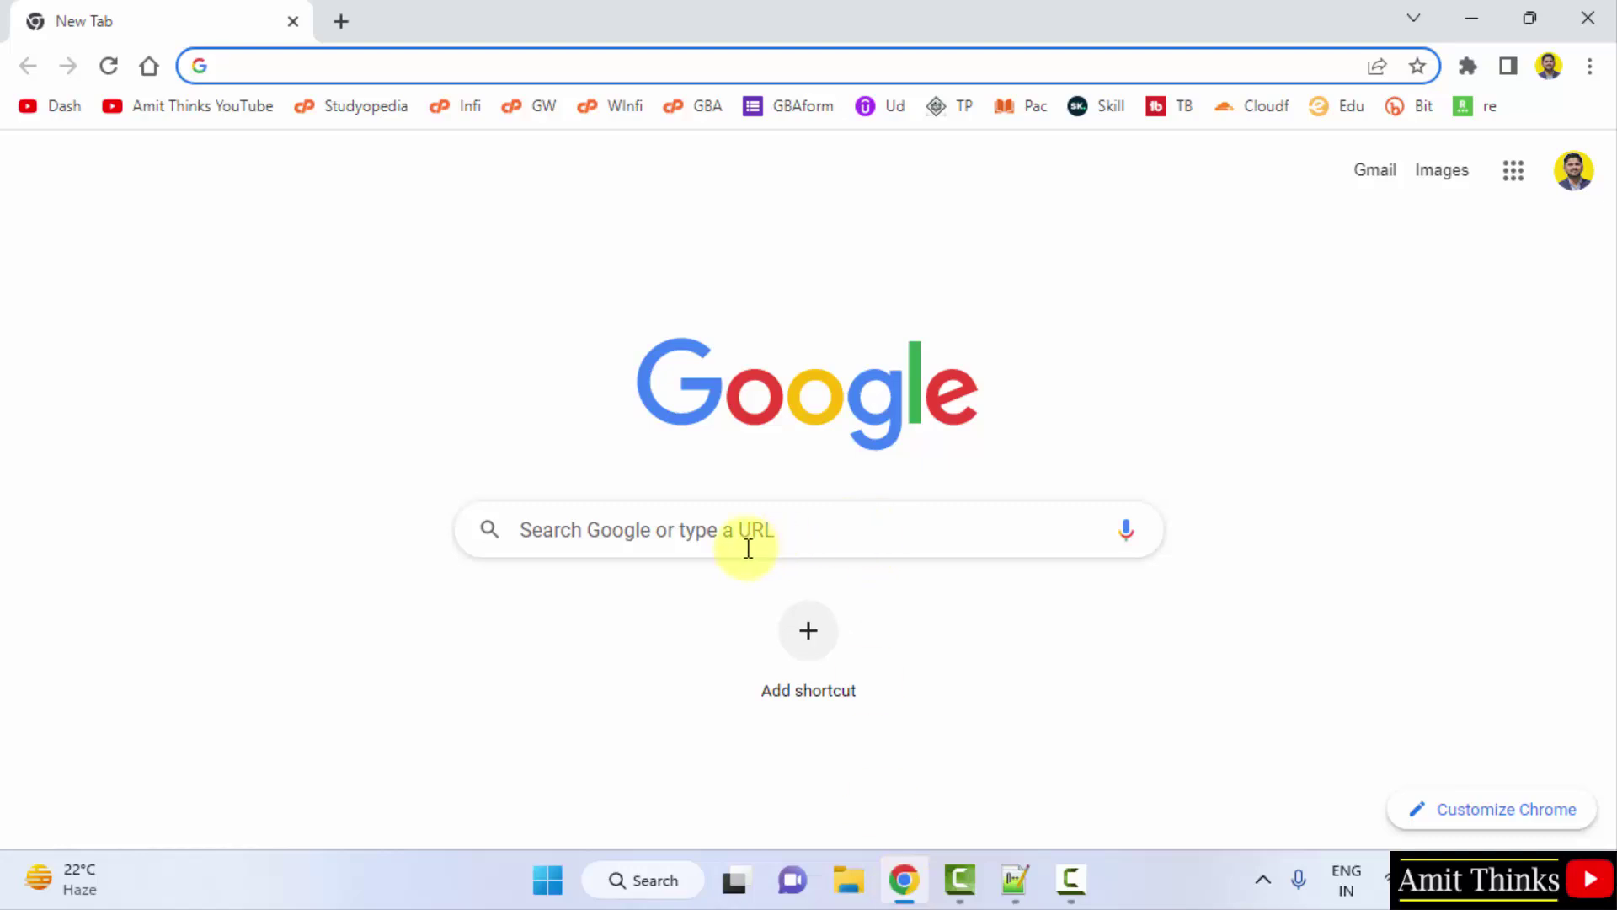
{"action": "left_click", "coordinate": [727, 527]}
{"action": "type", "text": "microaof"}
{"action": "key", "text": "BackSpace"}
{"action": "key", "text": "BackSpace"}
{"action": "key", "text": "BackSpace"}
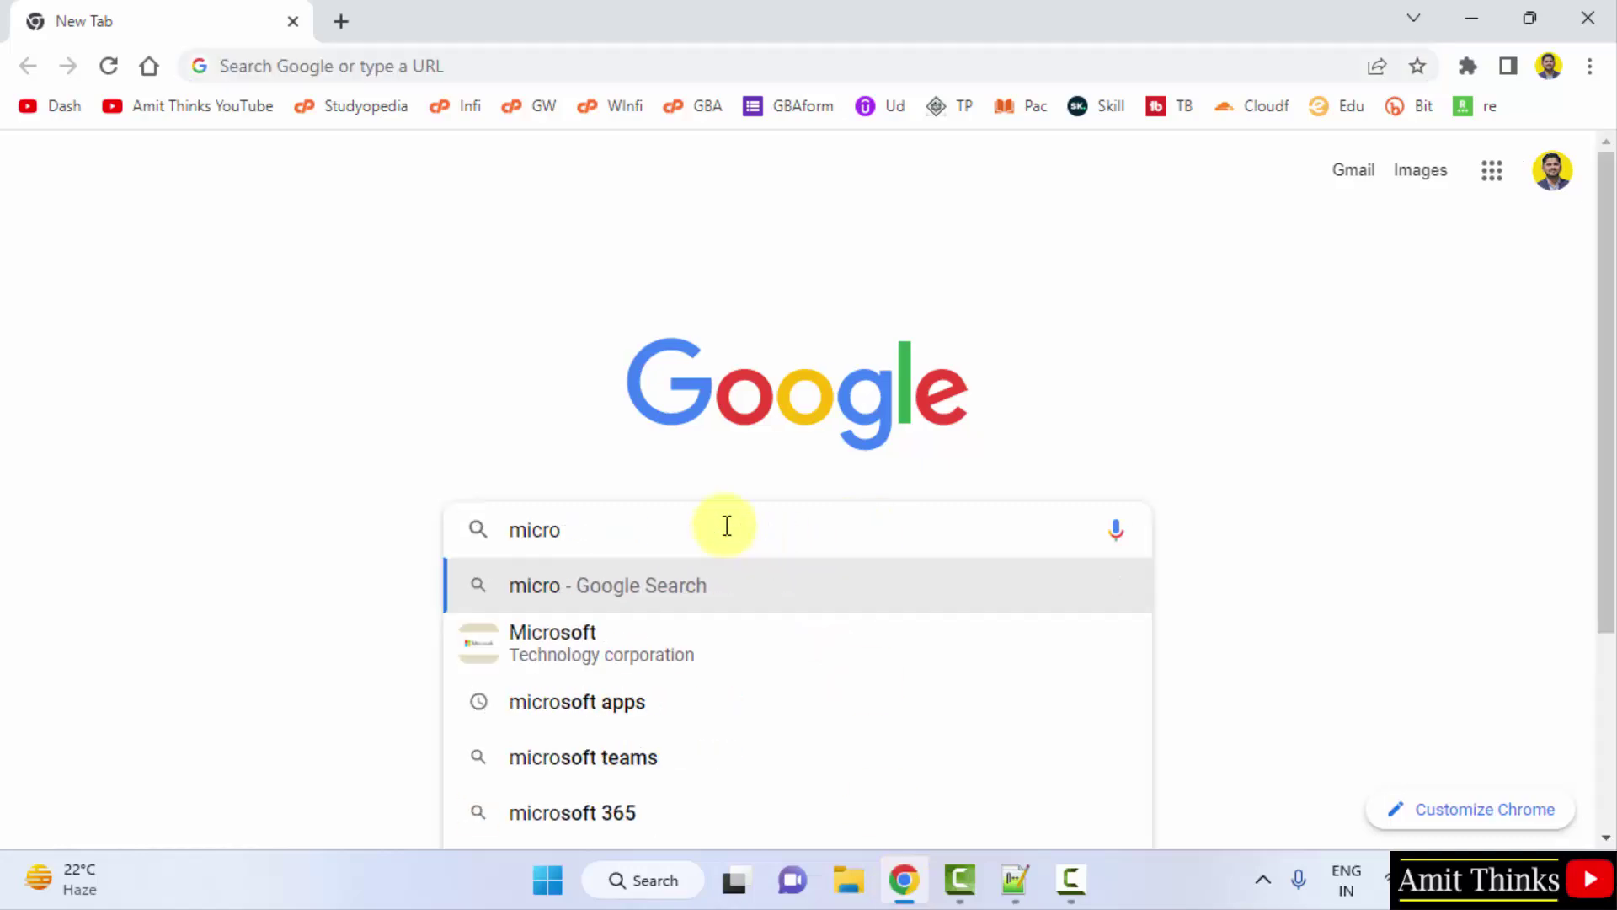
{"action": "type", "text": "soft apps"}
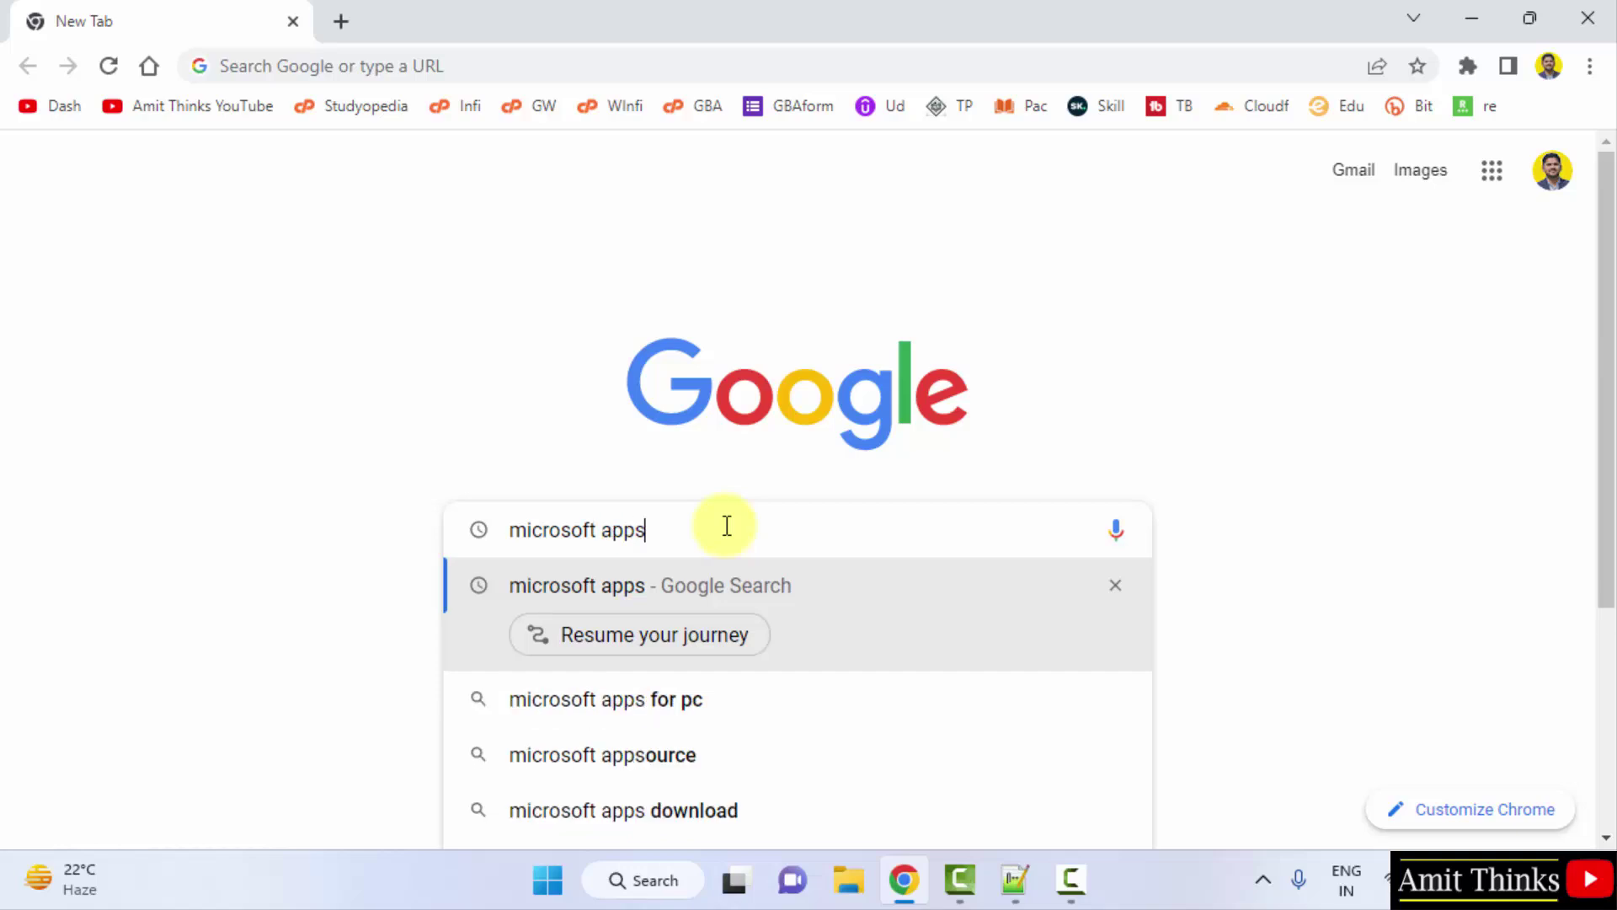
{"action": "key", "text": "Return"}
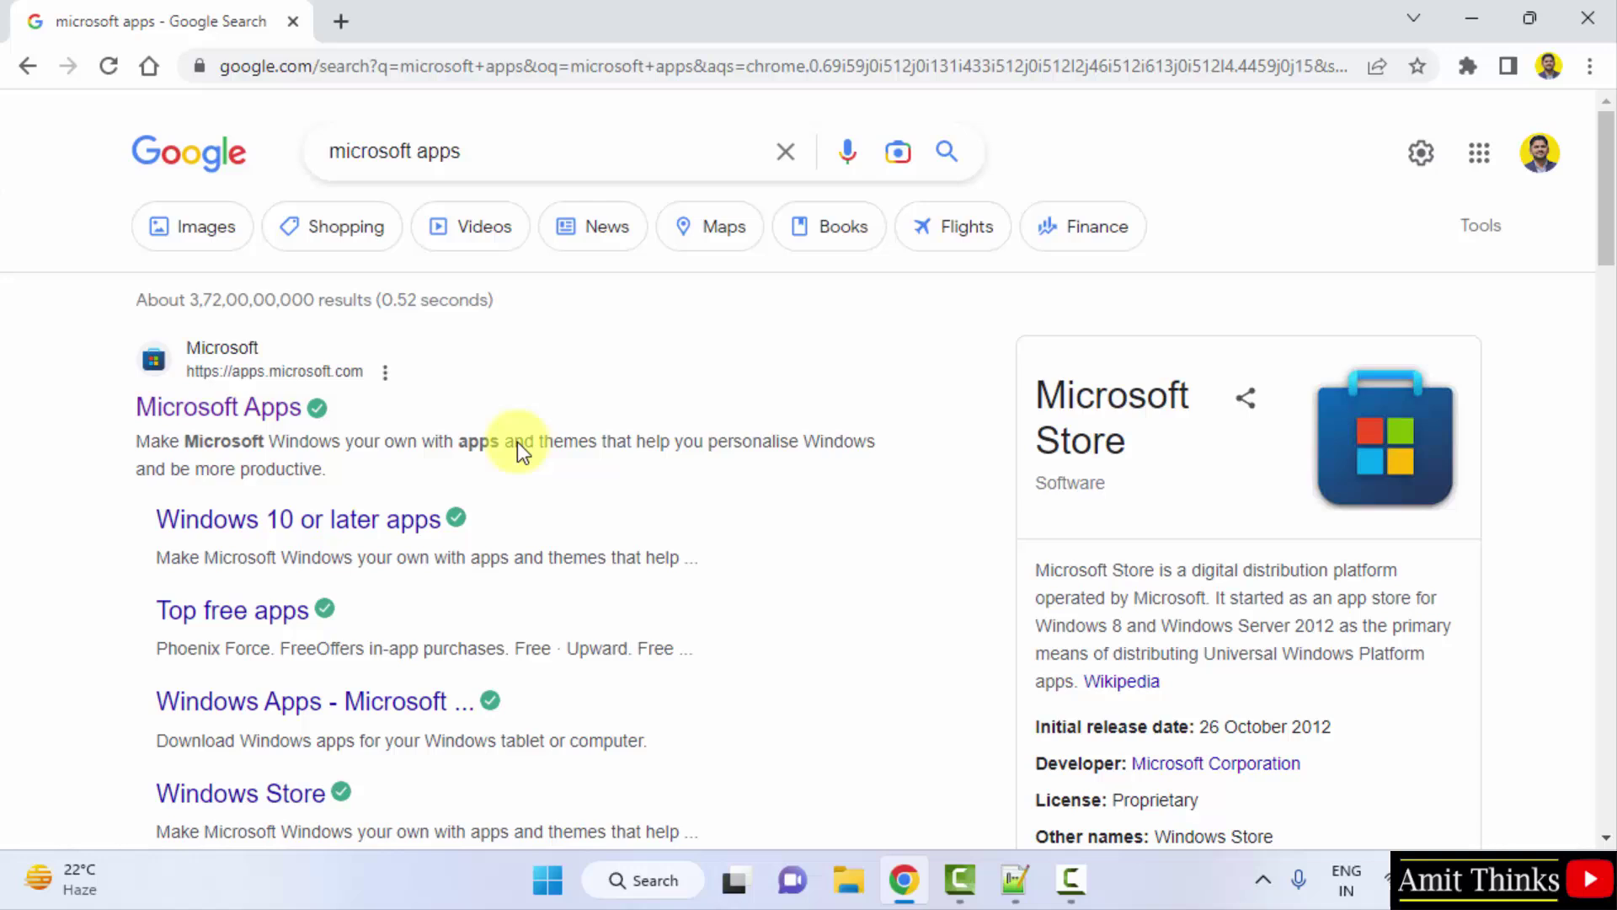
- Open the Microsoft Apps site, search for 'Facebook', and send it to Microsoft Store
{"action": "left_click", "coordinate": [276, 414]}
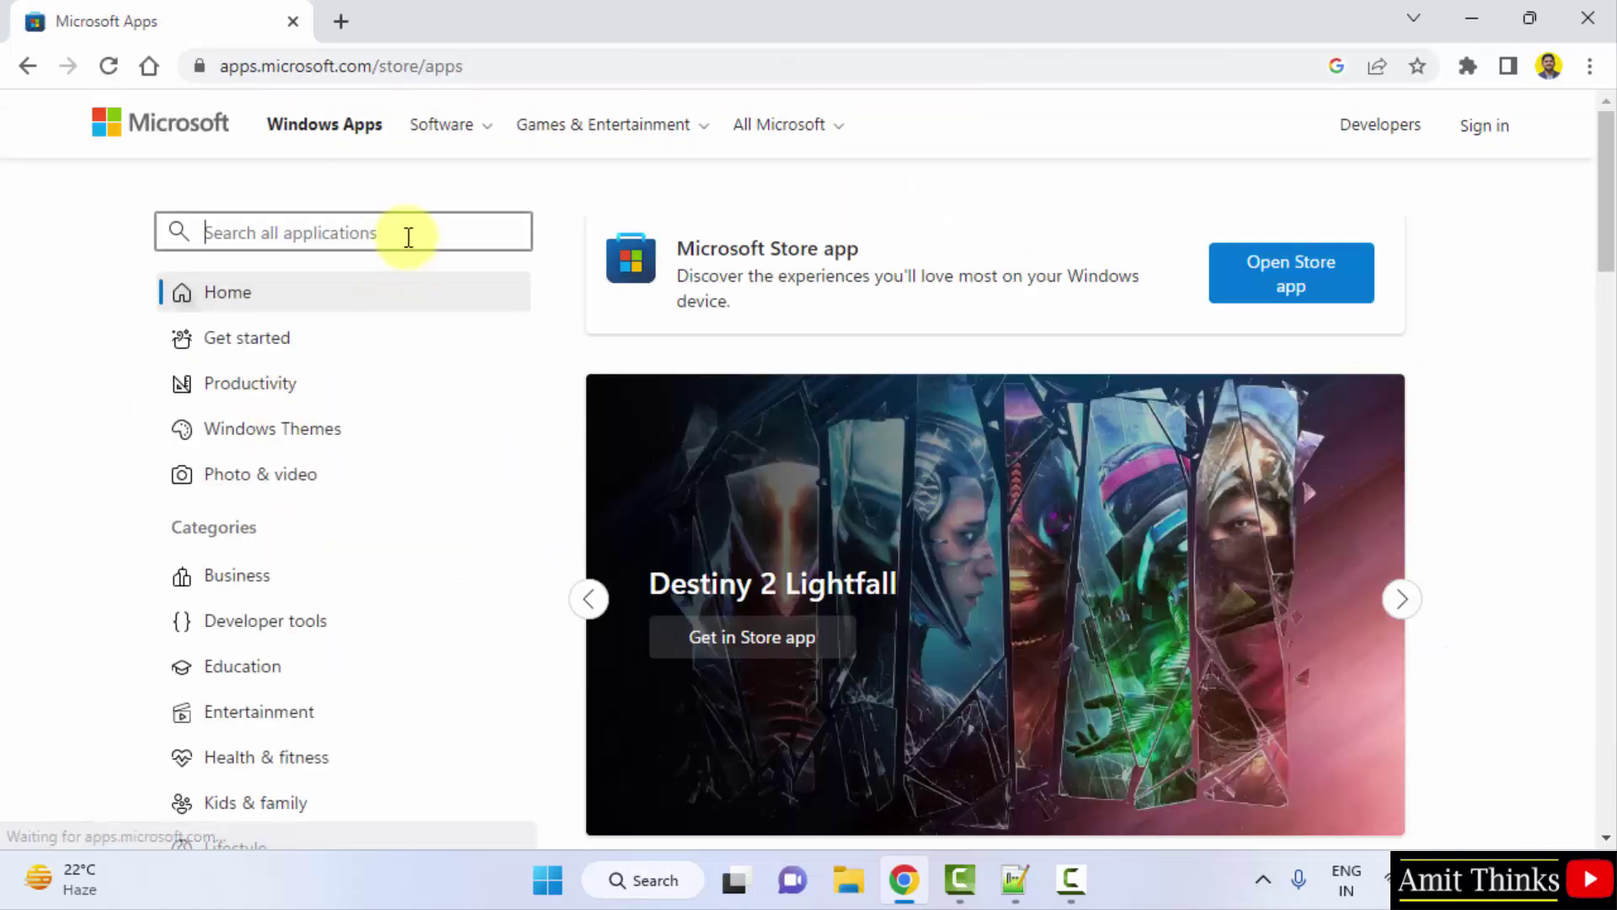
{"action": "type", "text": "Facebook"}
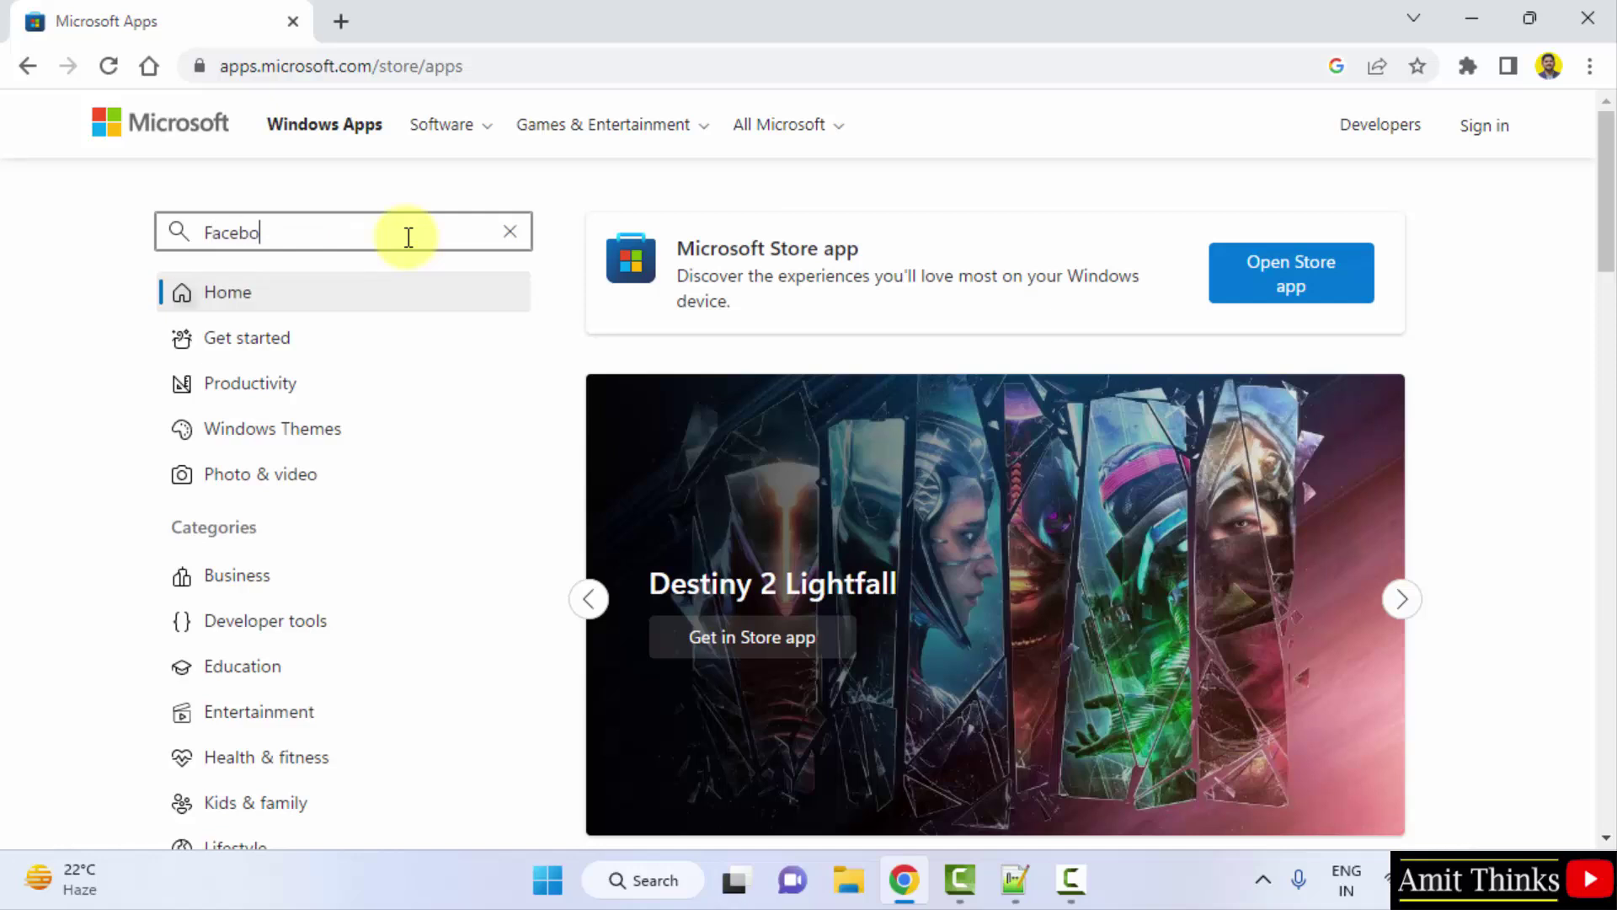
{"action": "key", "text": "Return"}
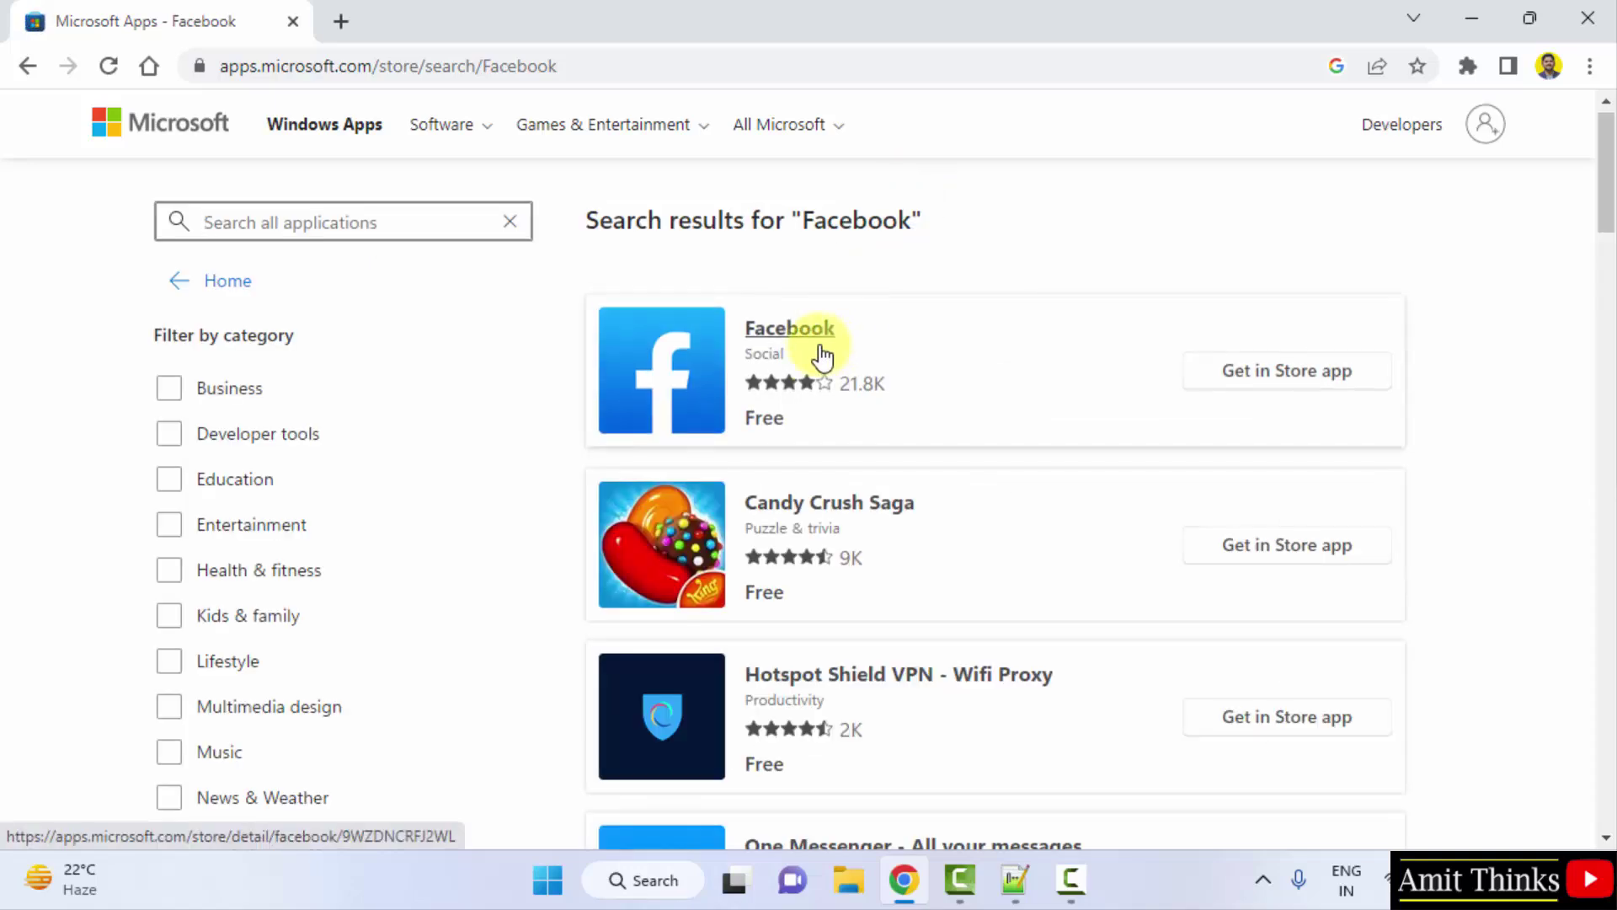
{"action": "left_click", "coordinate": [1261, 380]}
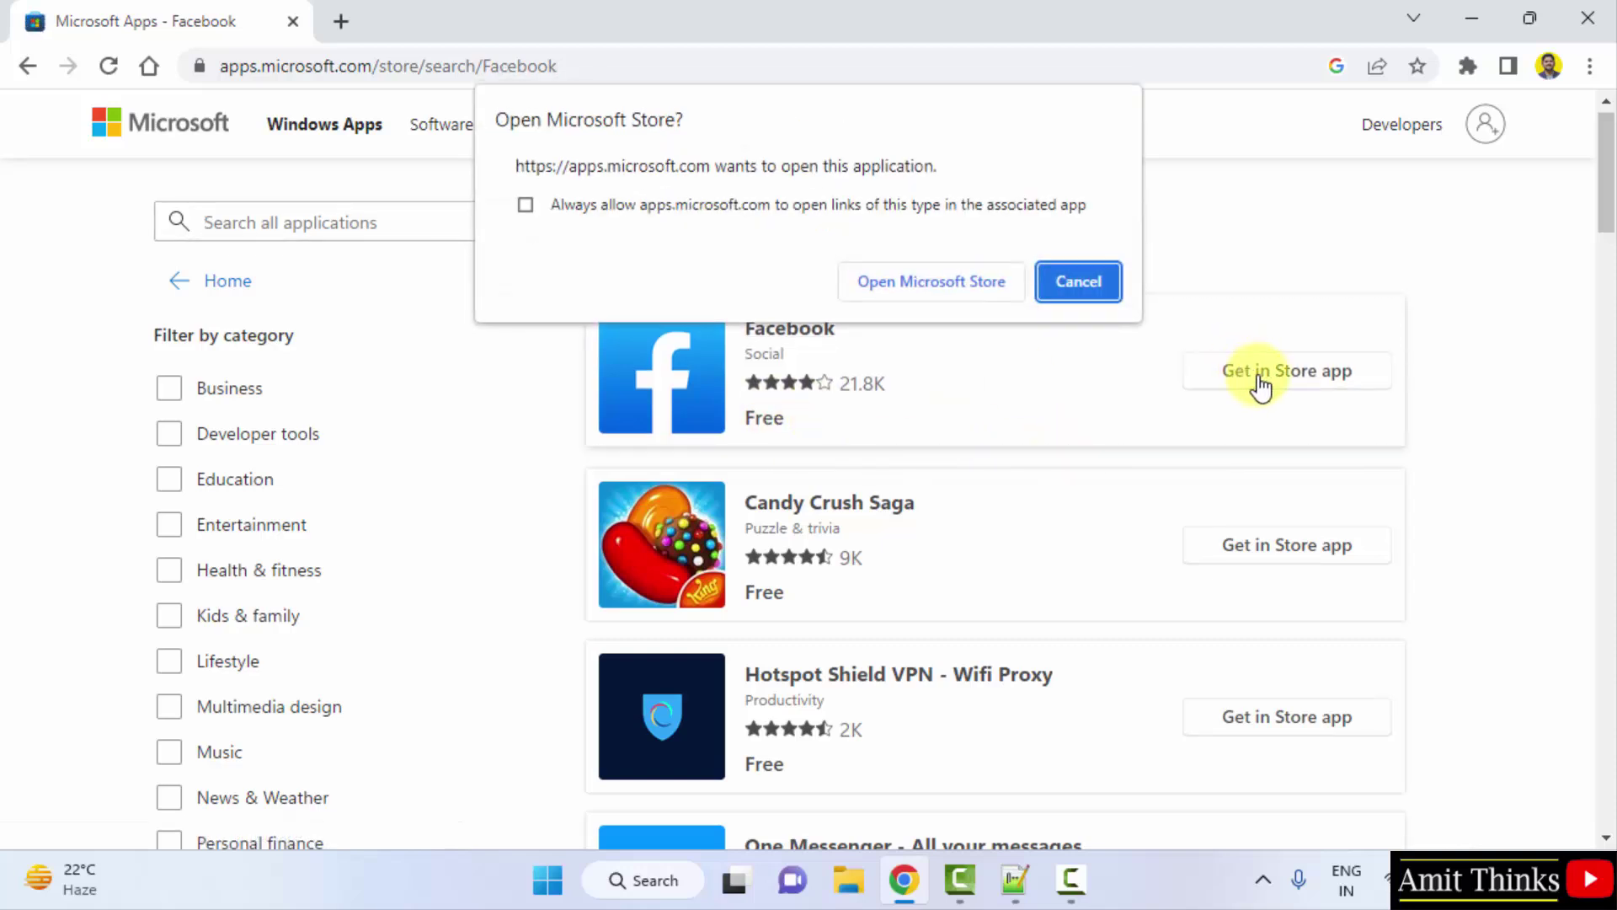
{"action": "left_click", "coordinate": [919, 288]}
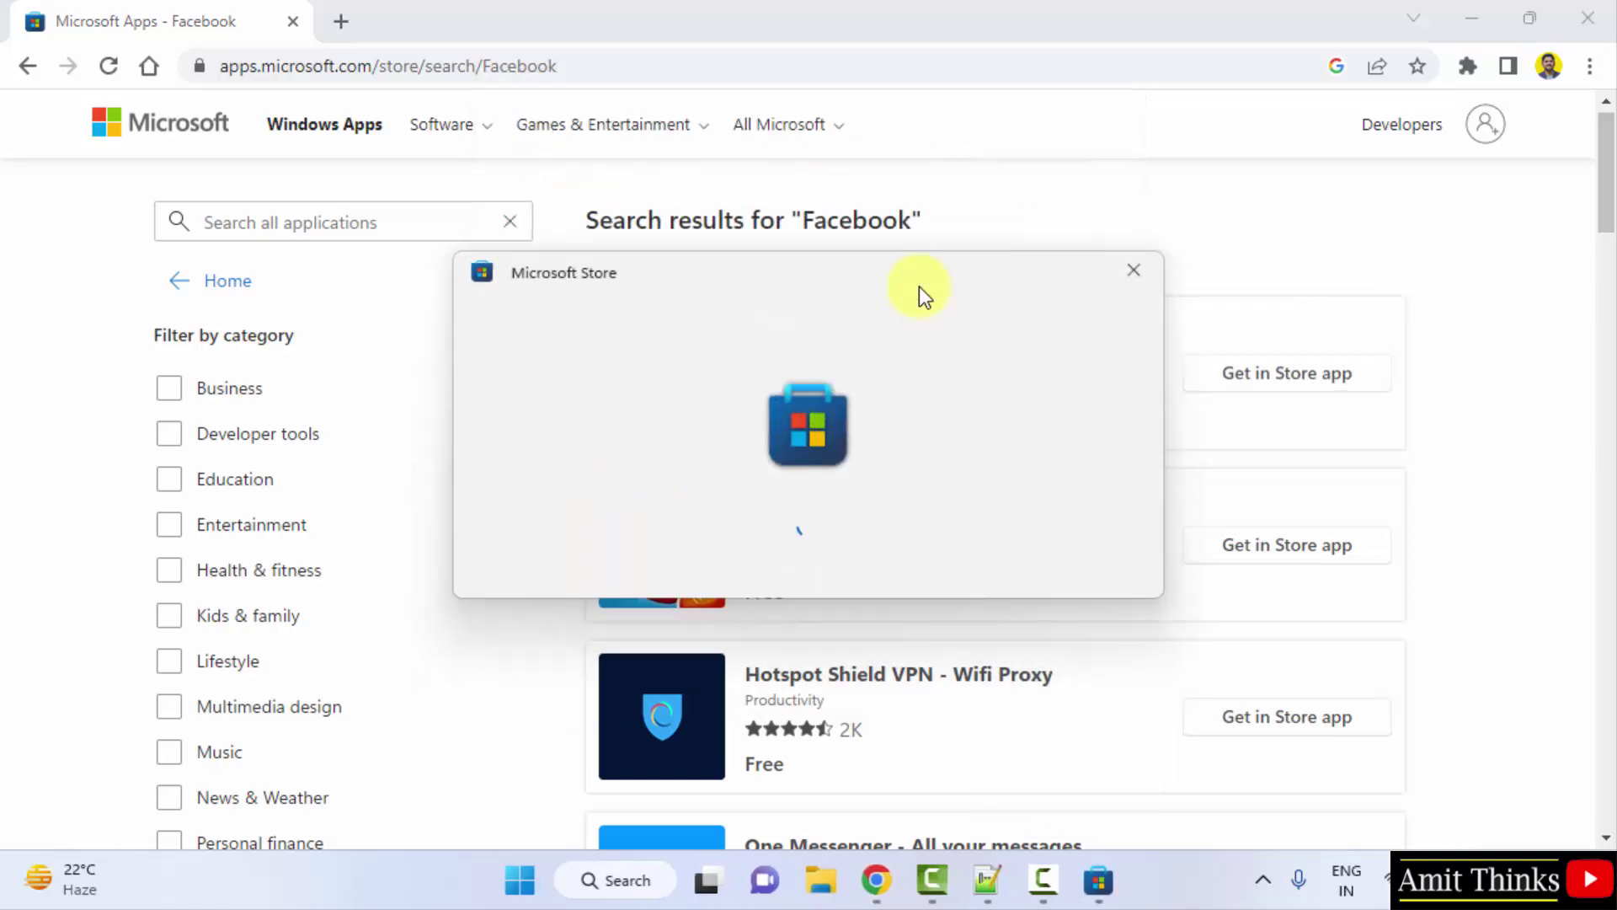
- Minimize Chrome and get the Facebook app by Meta in the Store popup
{"action": "left_click", "coordinate": [1483, 24]}
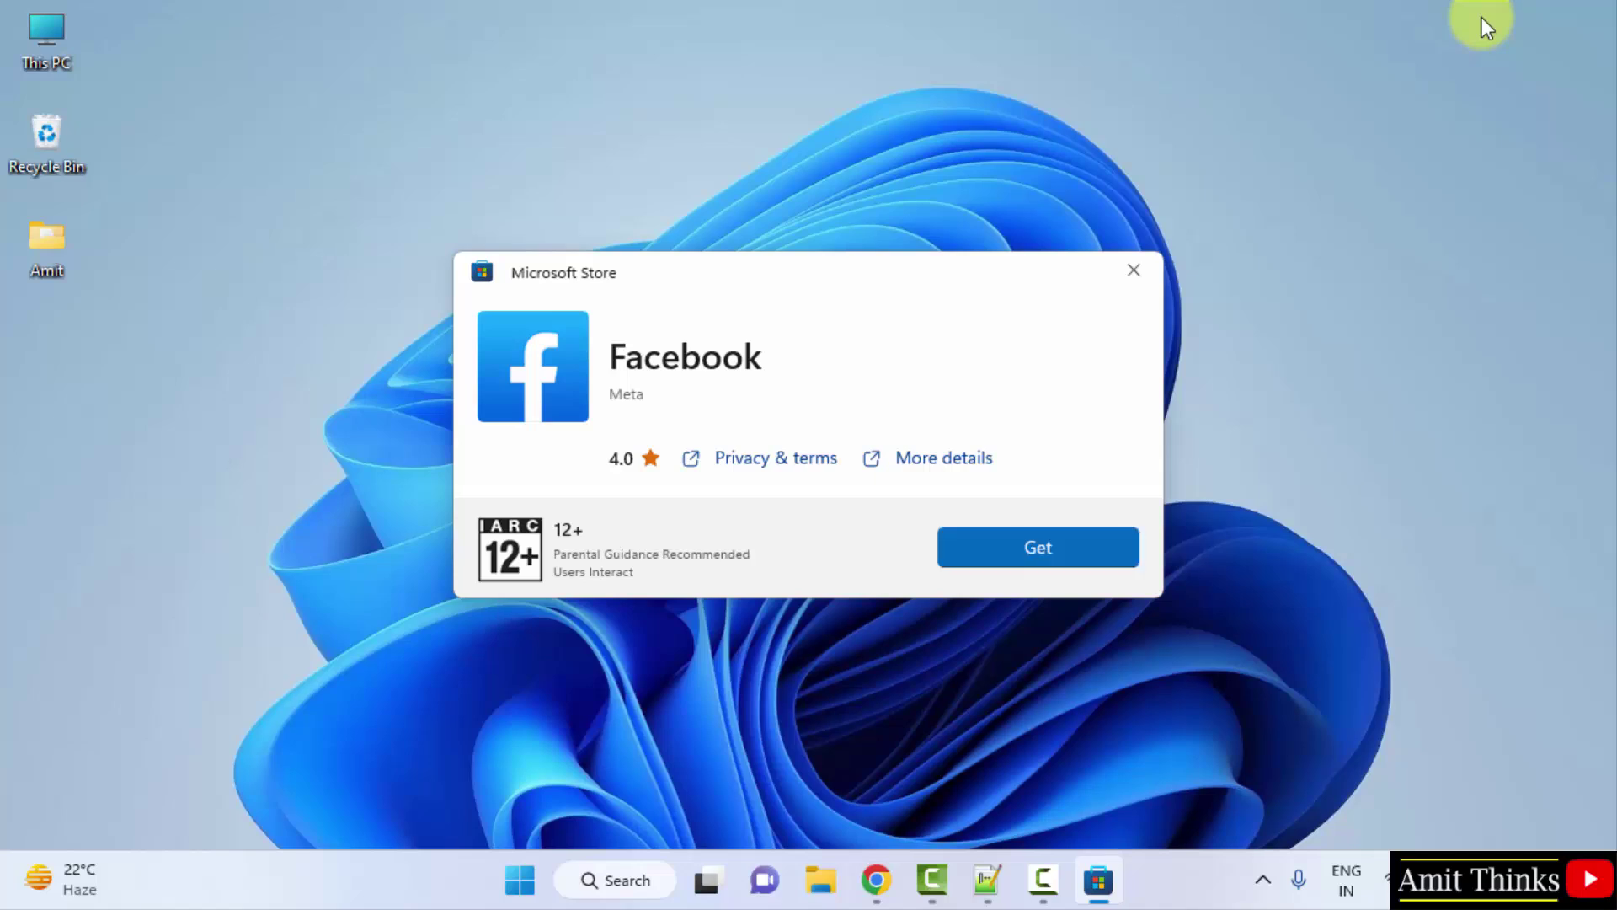
{"action": "left_click", "coordinate": [1071, 544]}
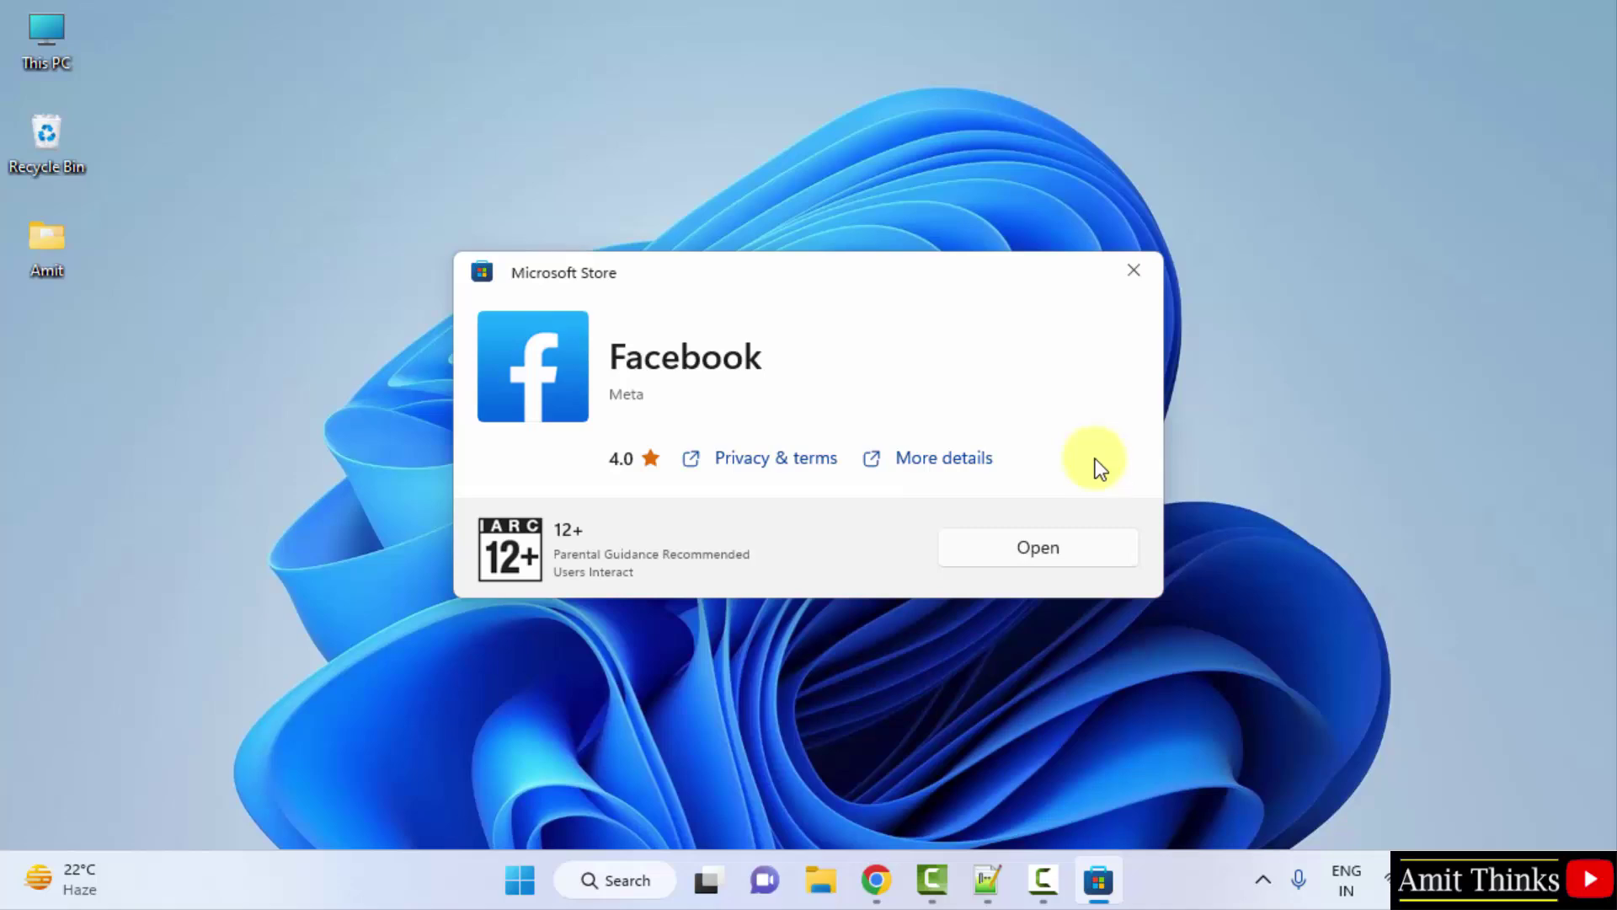
- Launch Facebook, decline the pinning and shortcut offers, and close its window
{"action": "left_click", "coordinate": [1037, 547]}
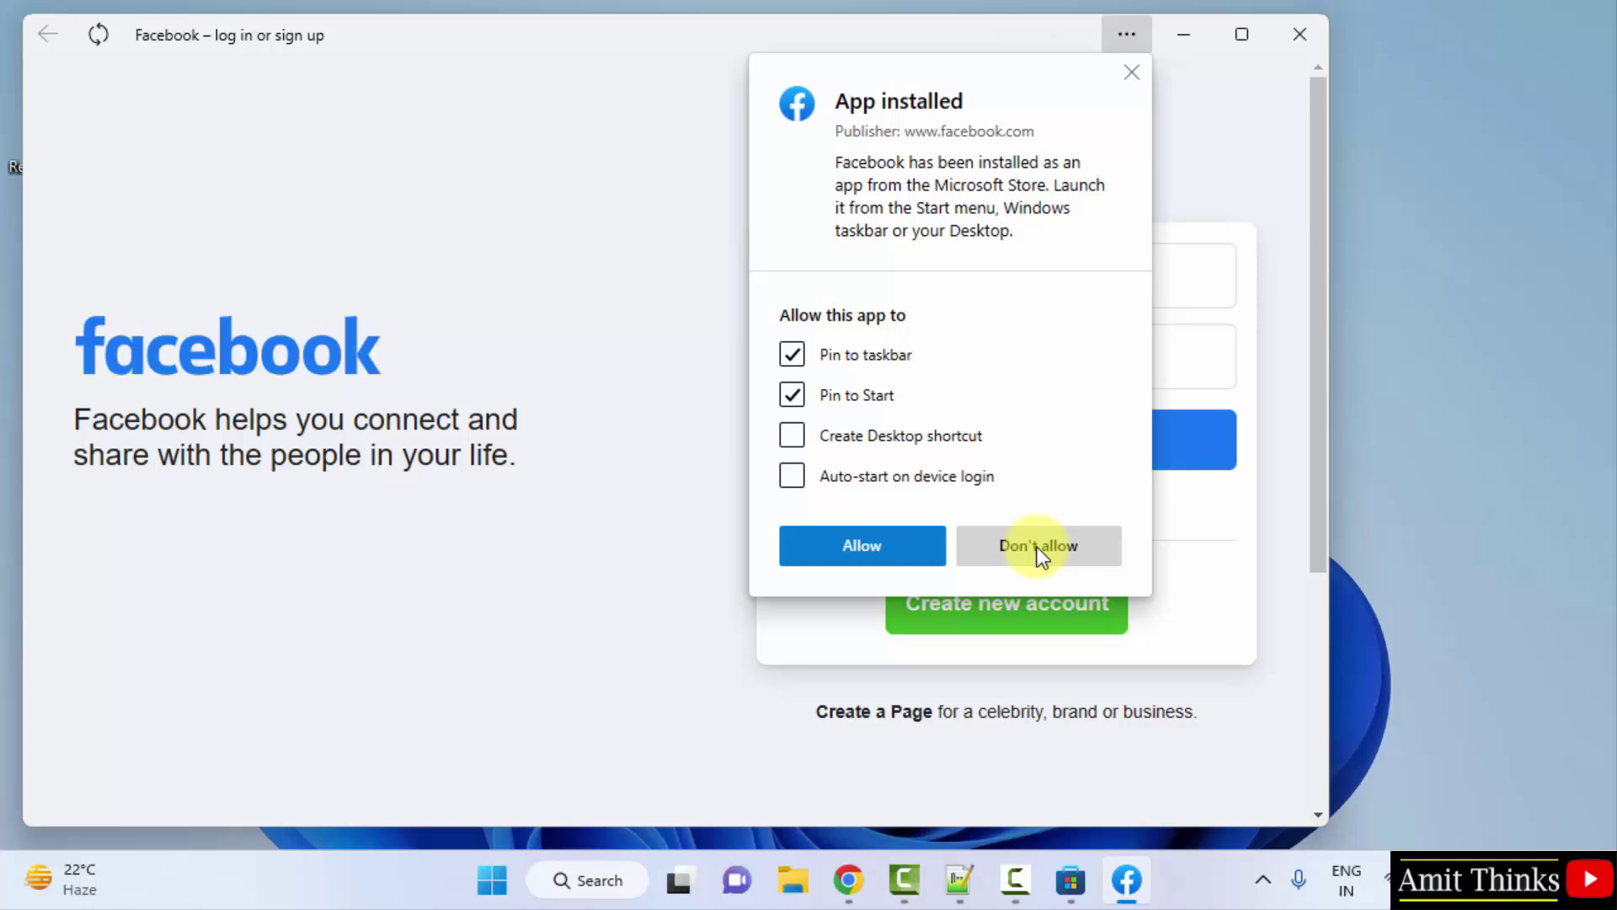
{"action": "left_click", "coordinate": [1037, 548]}
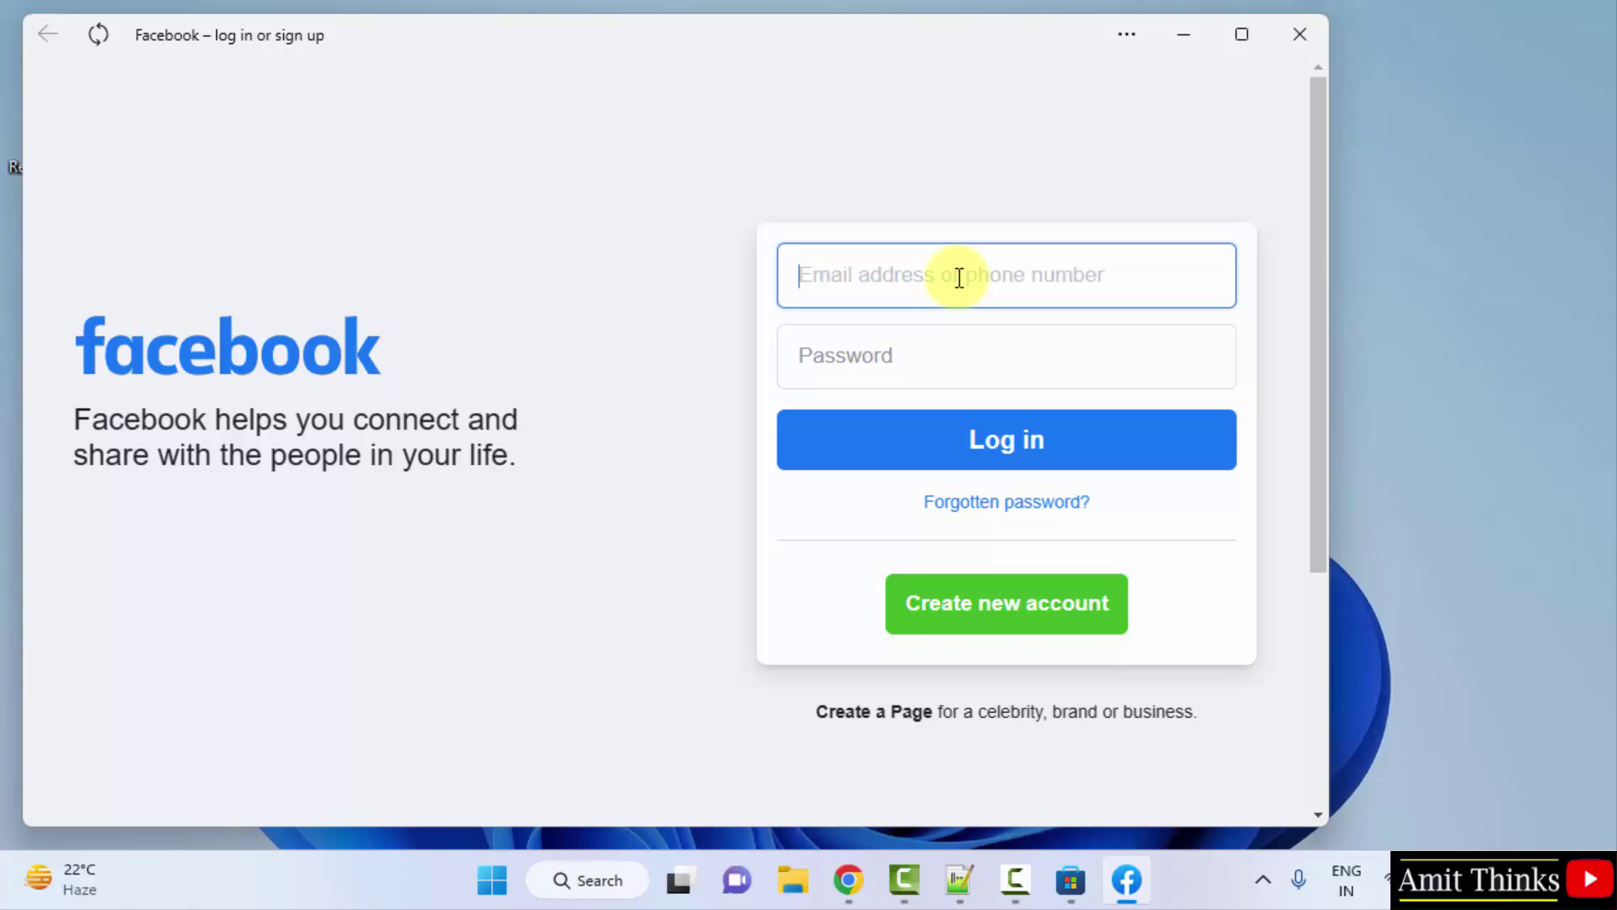
{"action": "left_click", "coordinate": [1299, 34]}
- Close the Store popup and relaunch Facebook from a Start menu search for 'facebook'
{"action": "left_click", "coordinate": [1131, 267]}
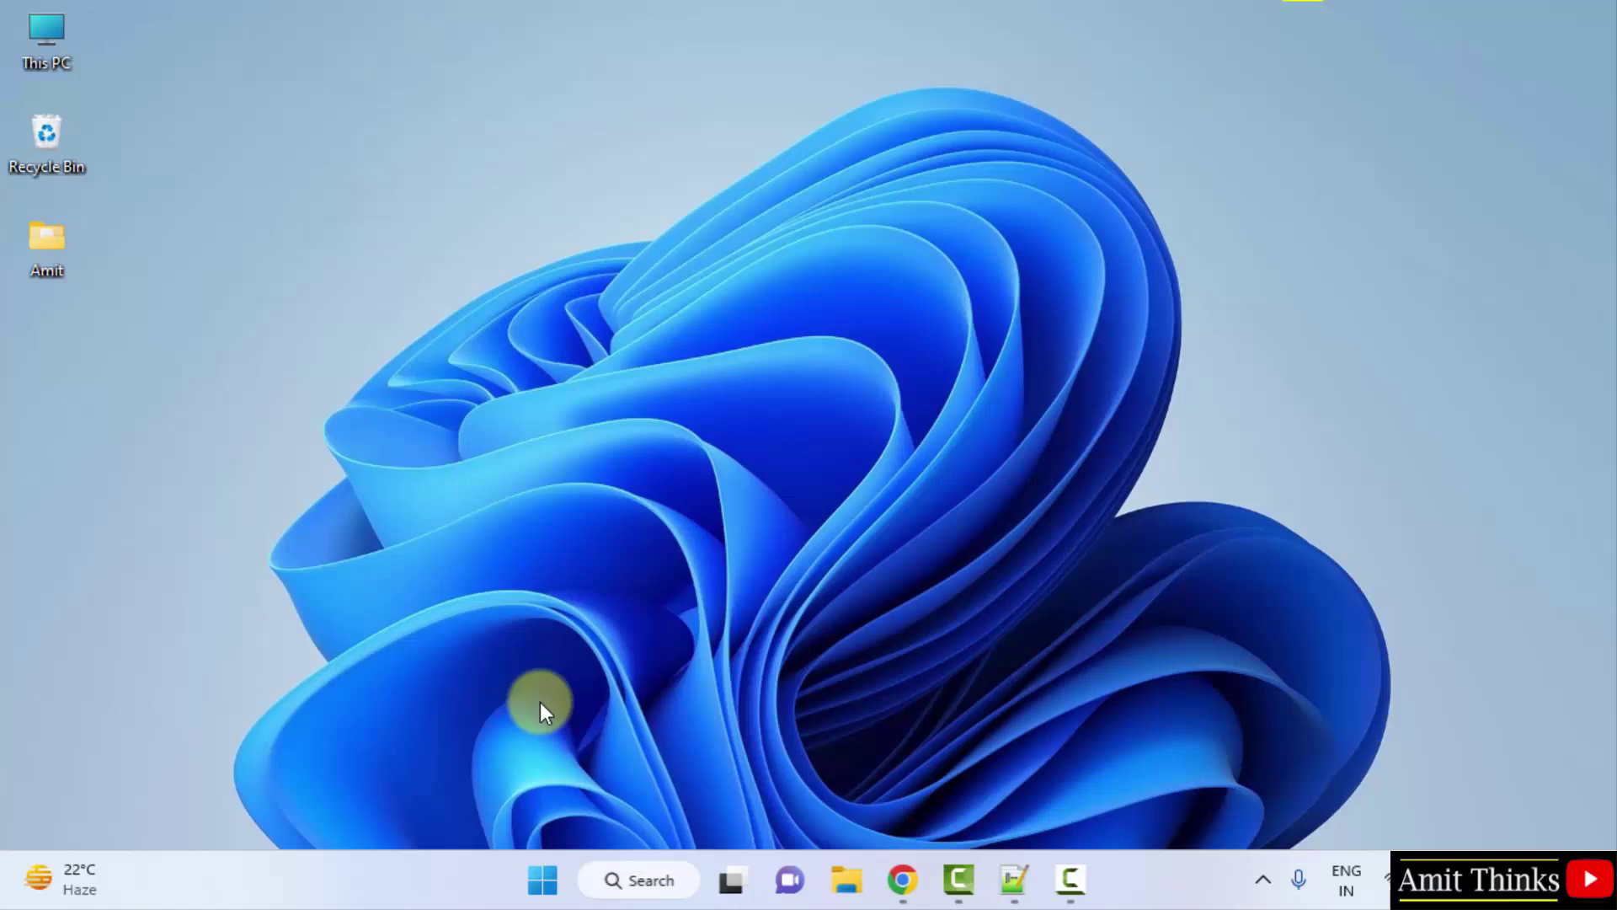
{"action": "left_click", "coordinate": [551, 879]}
{"action": "type", "text": "f"}
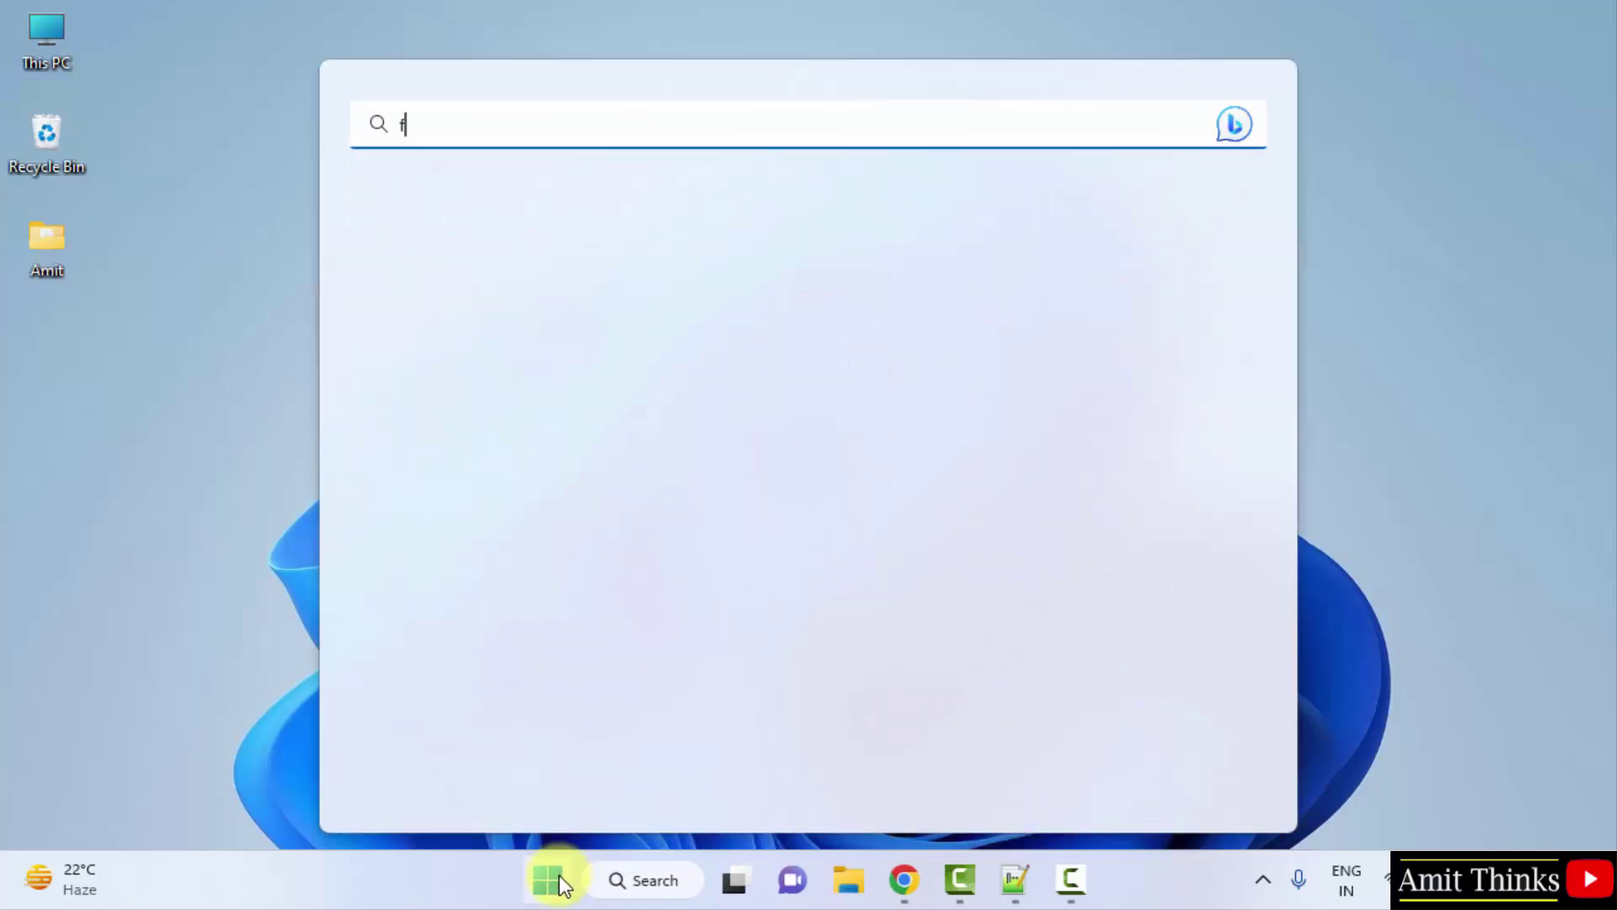
{"action": "type", "text": "acebook"}
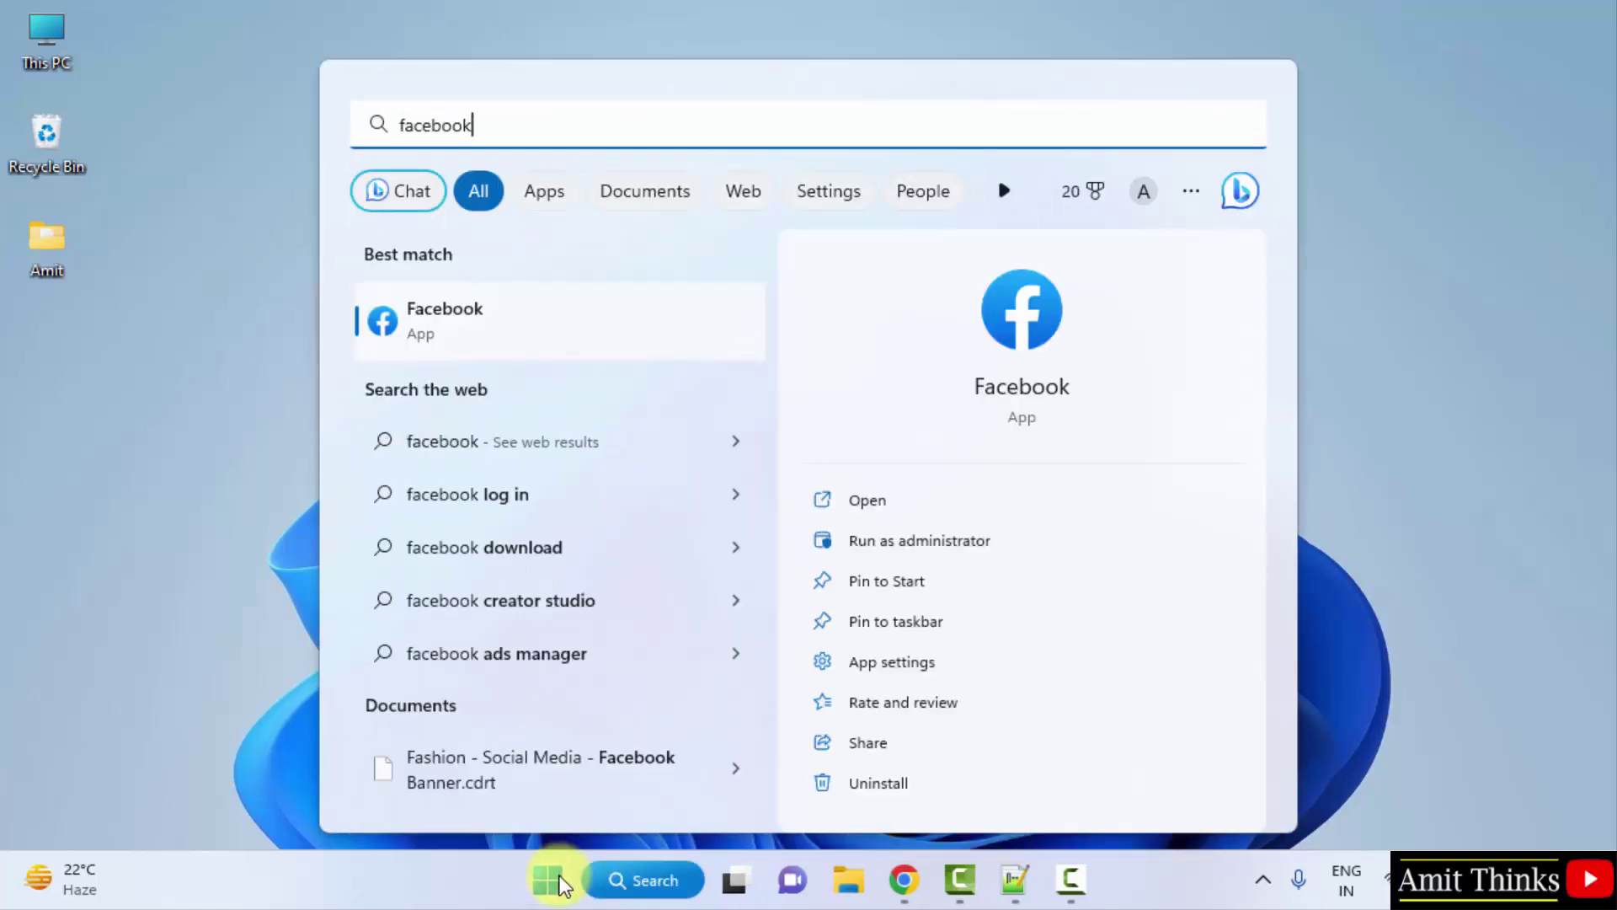
{"action": "left_click", "coordinate": [1026, 495]}
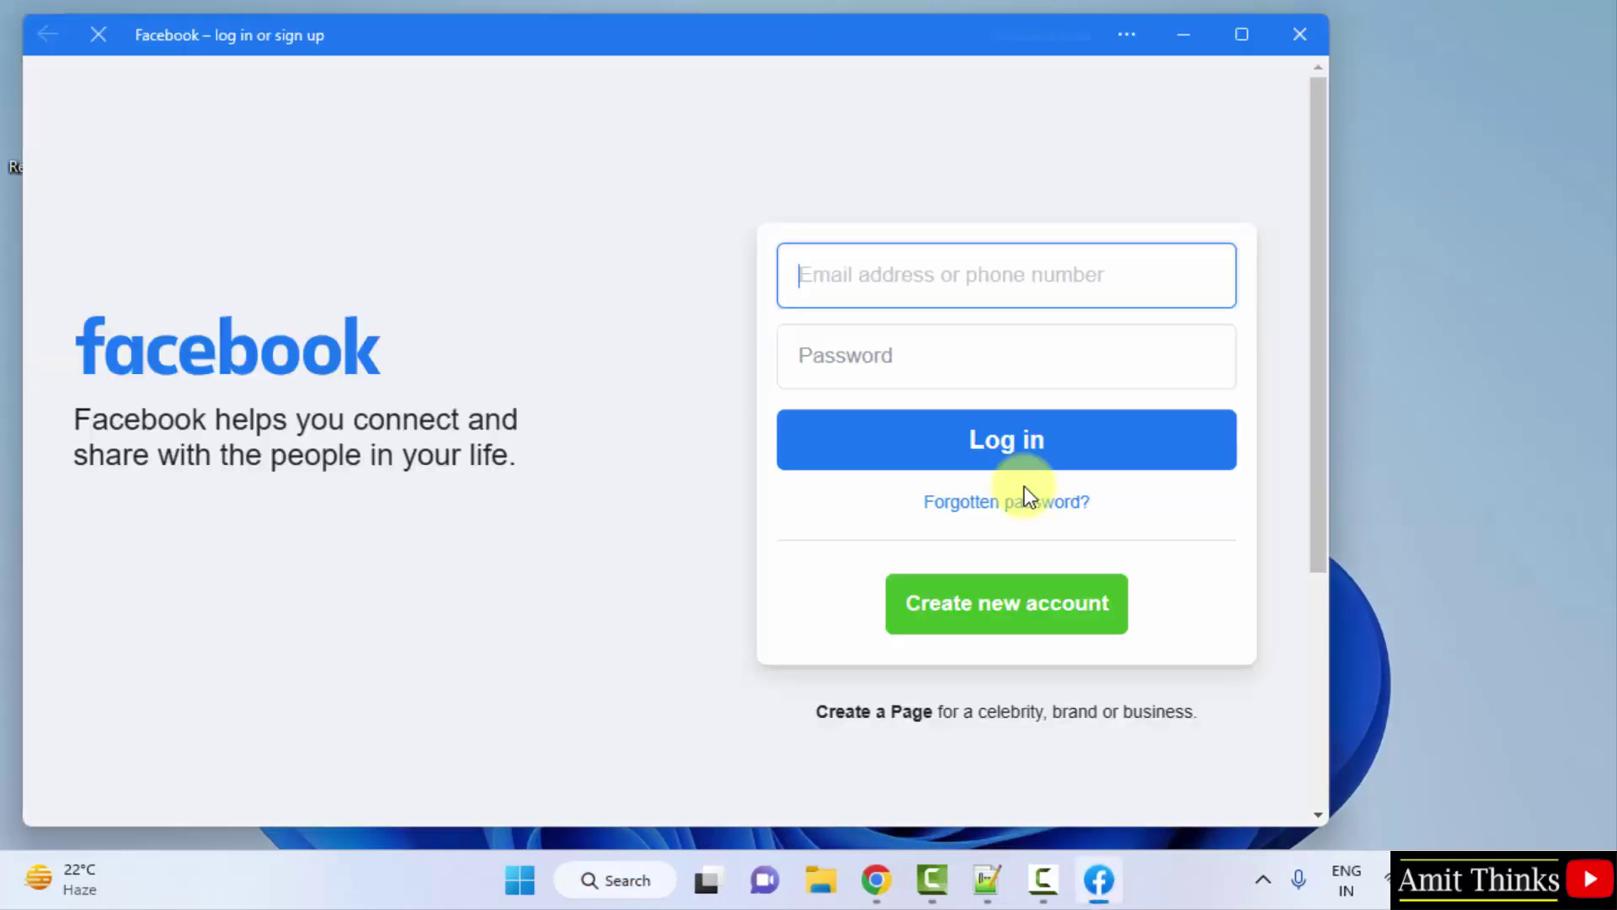
{"action": "type", "text": "amt.dw."}
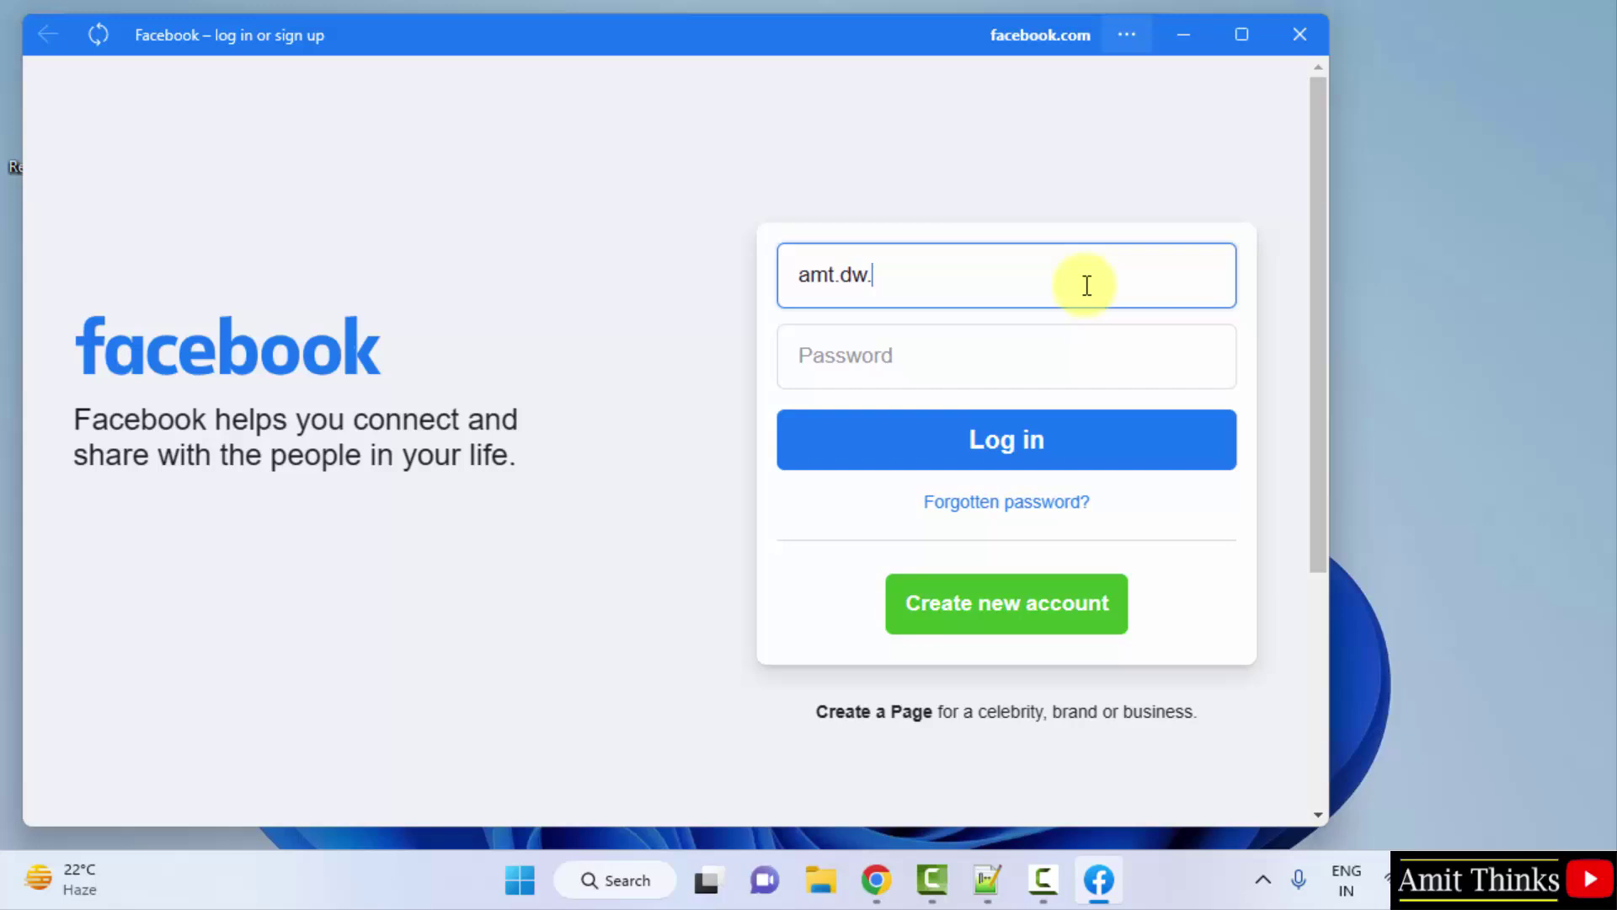
- Move to Facebook's blank Password field after entering the email address
{"action": "left_click", "coordinate": [1015, 359]}
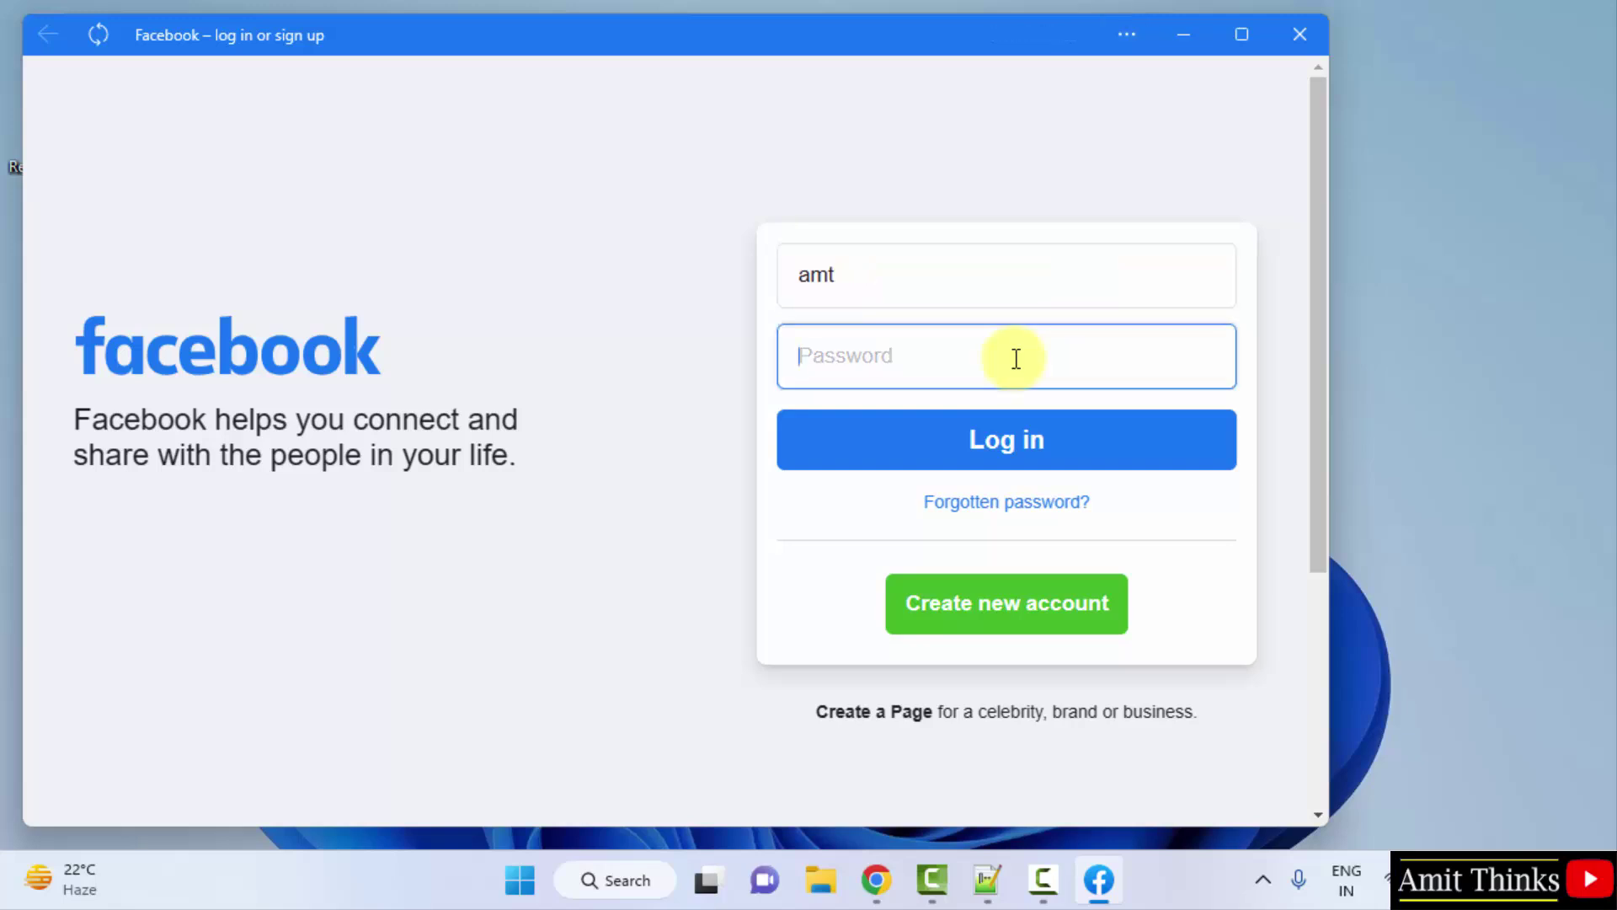